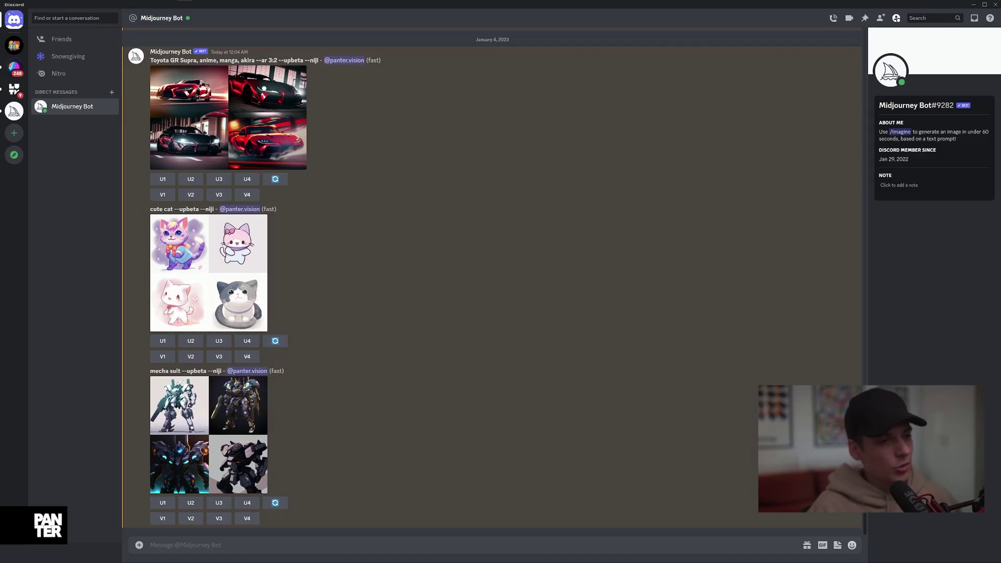
# Step: Run /settings and enable Niji Mode in the Midjourney settings reply
pyautogui.write('/')
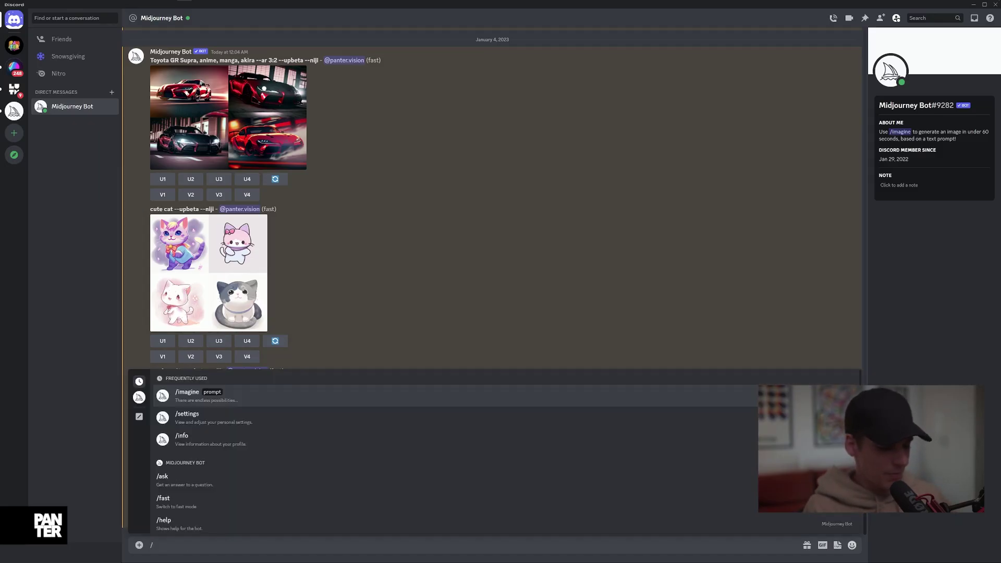
pyautogui.write('settings')
pyautogui.press('Return')
pyautogui.press('Return')
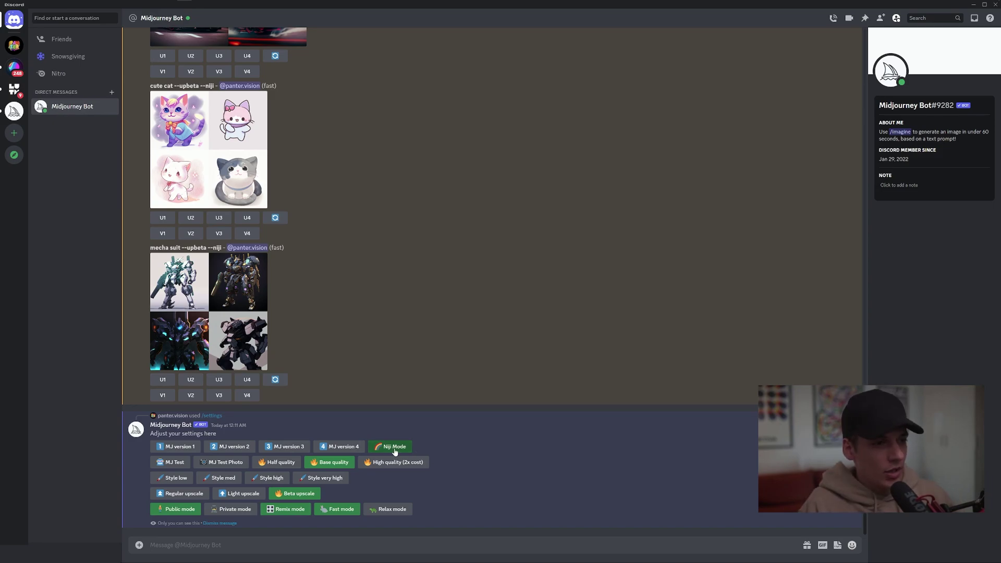
pyautogui.click(395, 451)
# Step: Submit the /imagine prompt 'model wearing urban clothes --ar 2:3'
pyautogui.write('/')
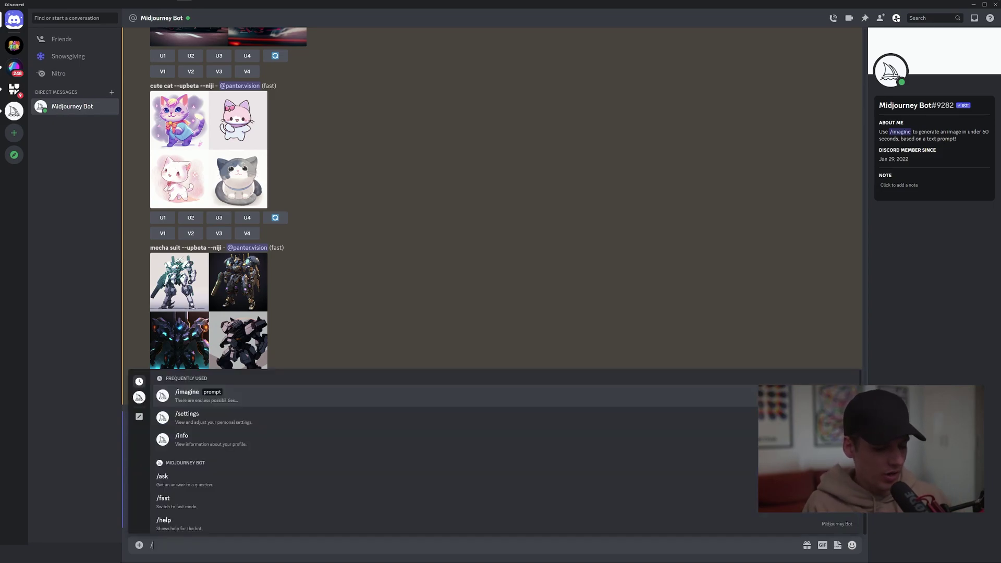
pyautogui.press('Return')
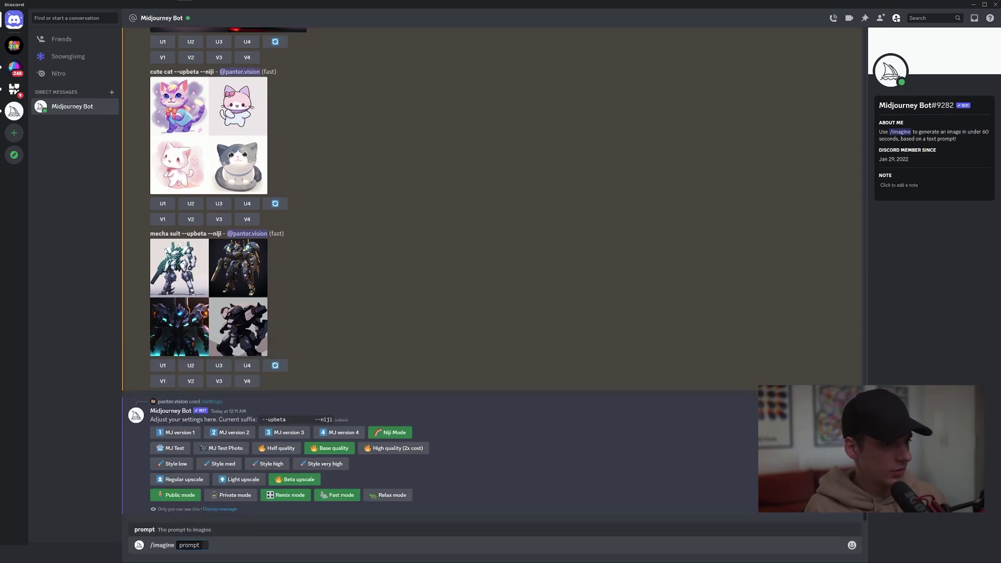
pyautogui.write('model wearing ur')
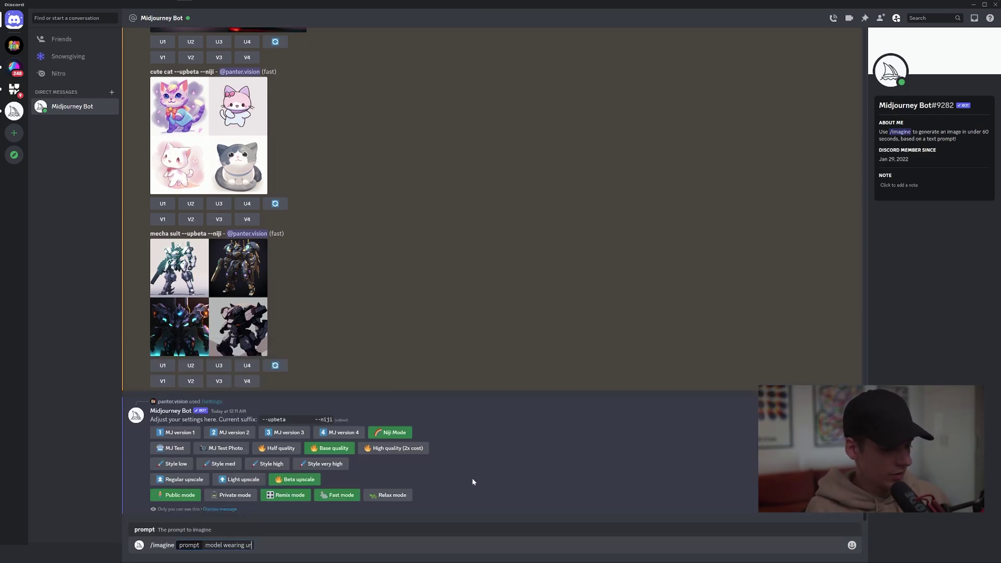
pyautogui.write('ban clothes --')
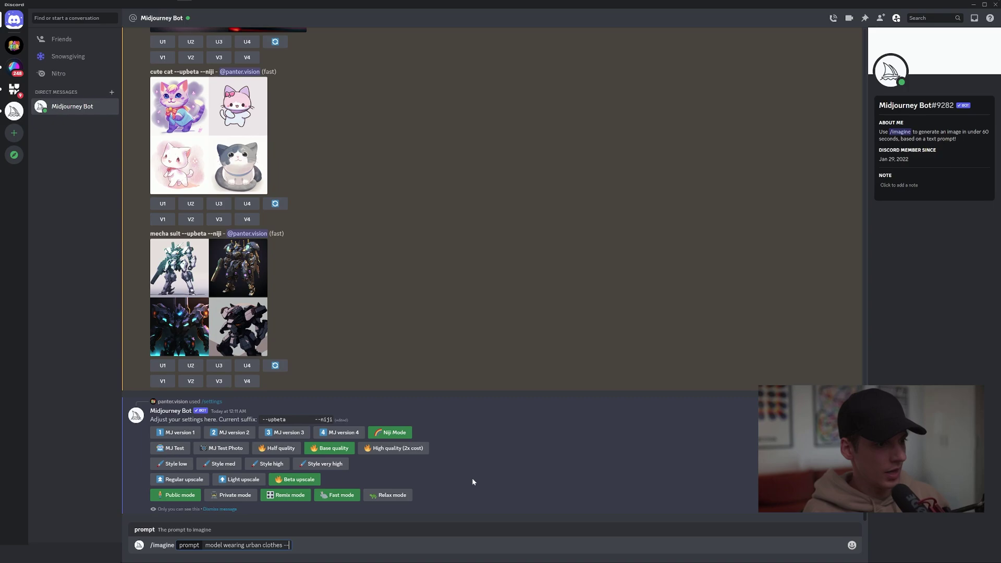
pyautogui.write('ar 2:3')
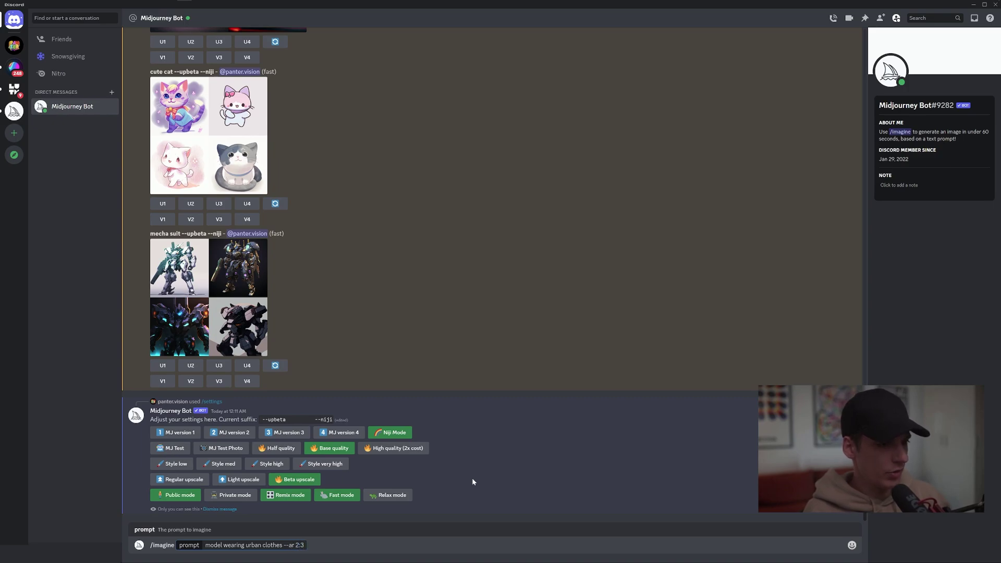
pyautogui.press('Return')
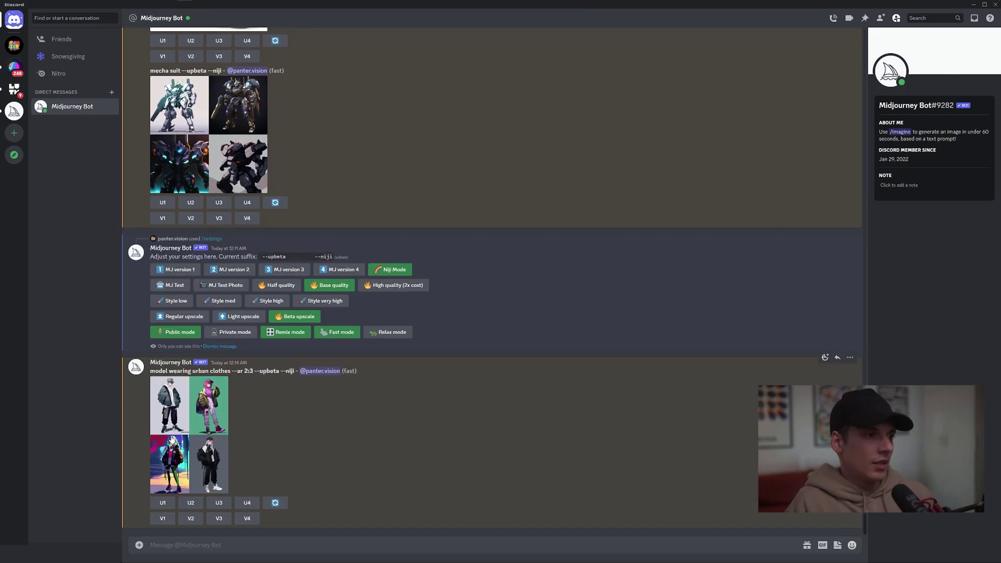
# Step: Preview the urban-clothes grid, then request upscales U2 and U4
pyautogui.click(172, 440)
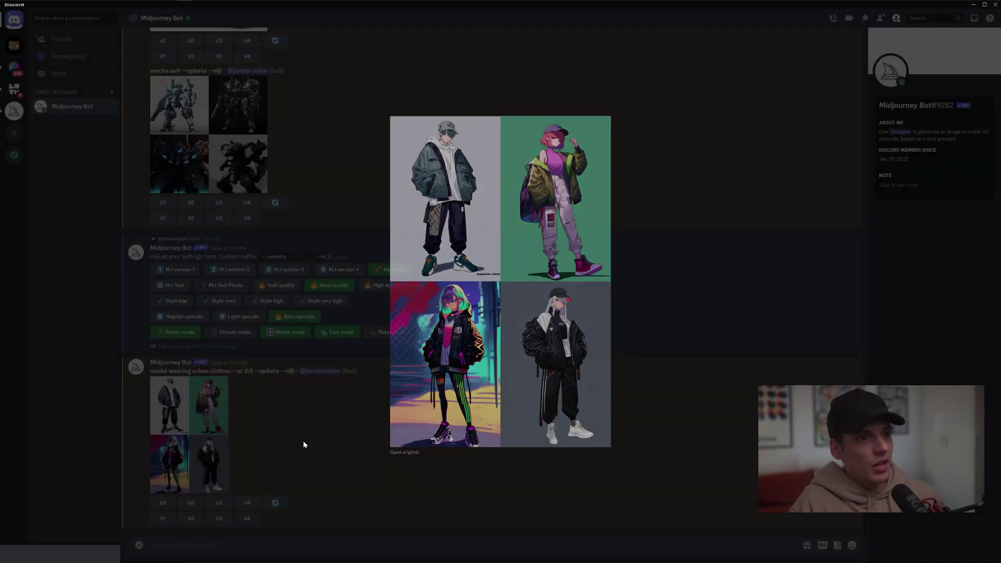
pyautogui.click(302, 440)
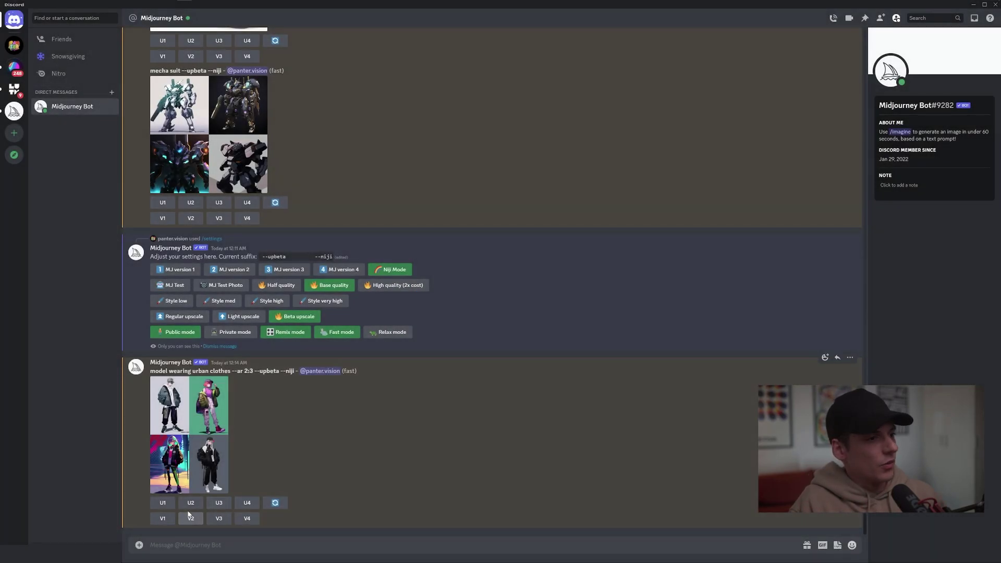
pyautogui.click(191, 503)
pyautogui.click(247, 467)
# Step: Submit the /imagine prompt 'portrait of a fashion model'
pyautogui.write('/')
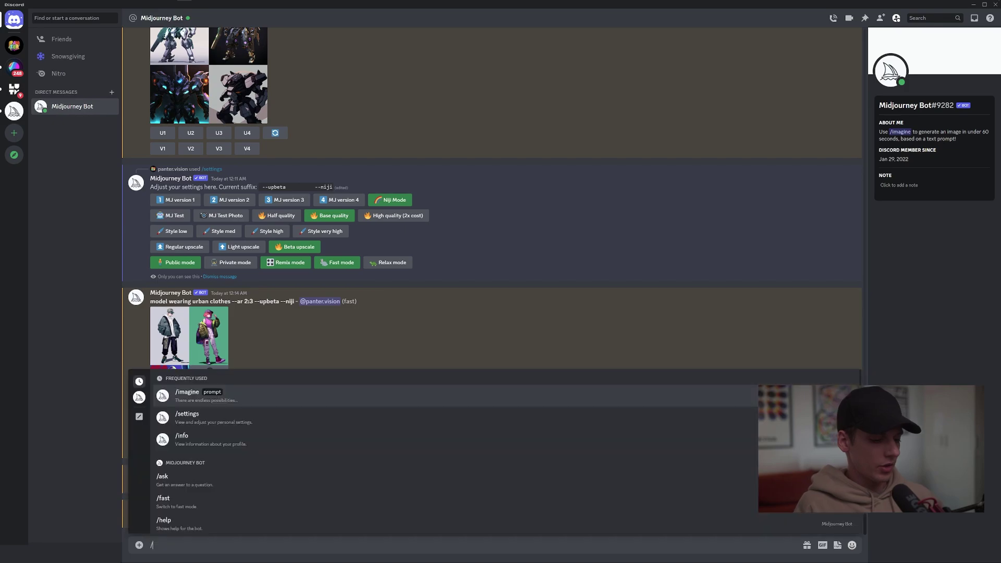
pyautogui.write('imagine')
pyautogui.press('Tab')
pyautogui.write('fashion model')
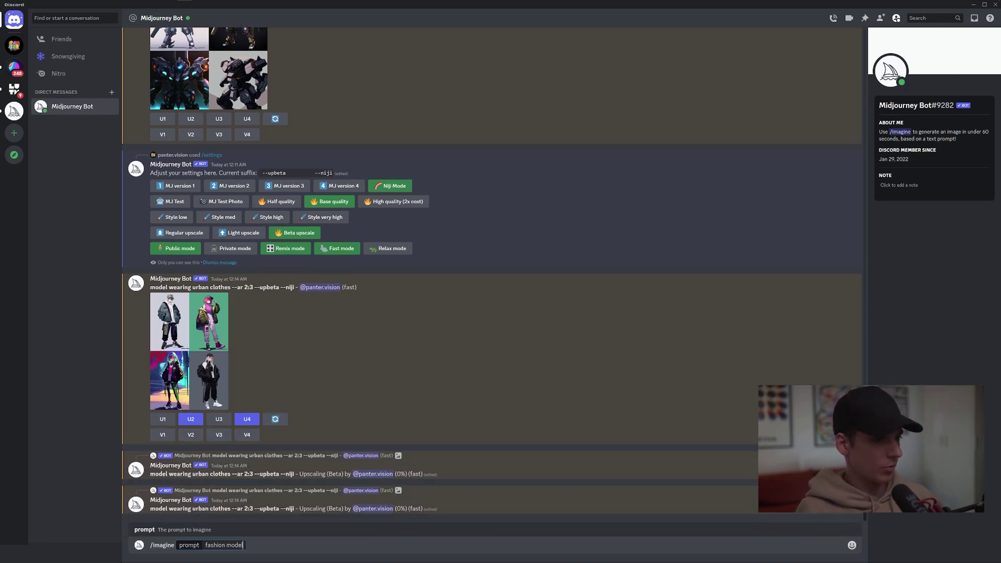
pyautogui.press('Home')
pyautogui.write('portrait of a')
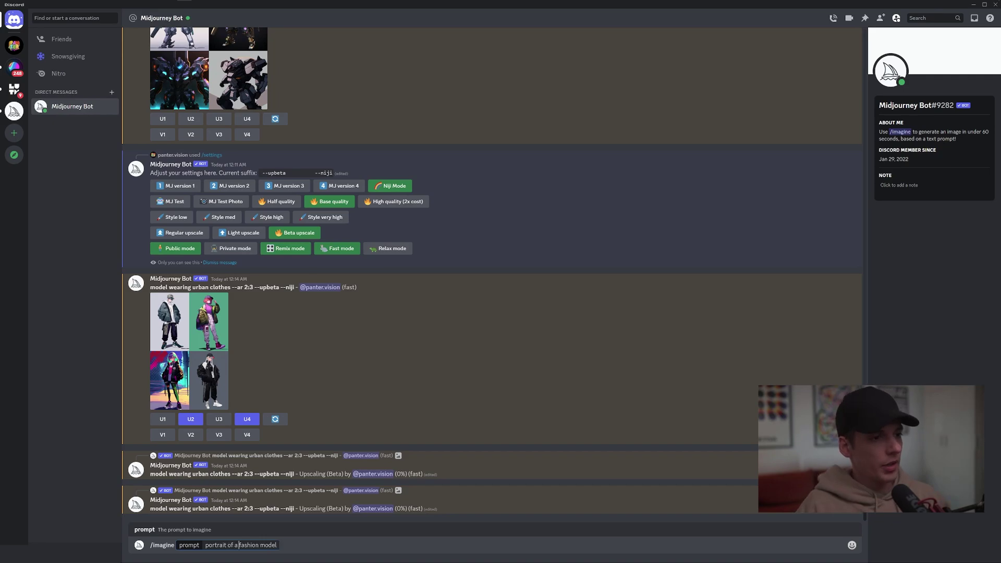
pyautogui.press('Return')
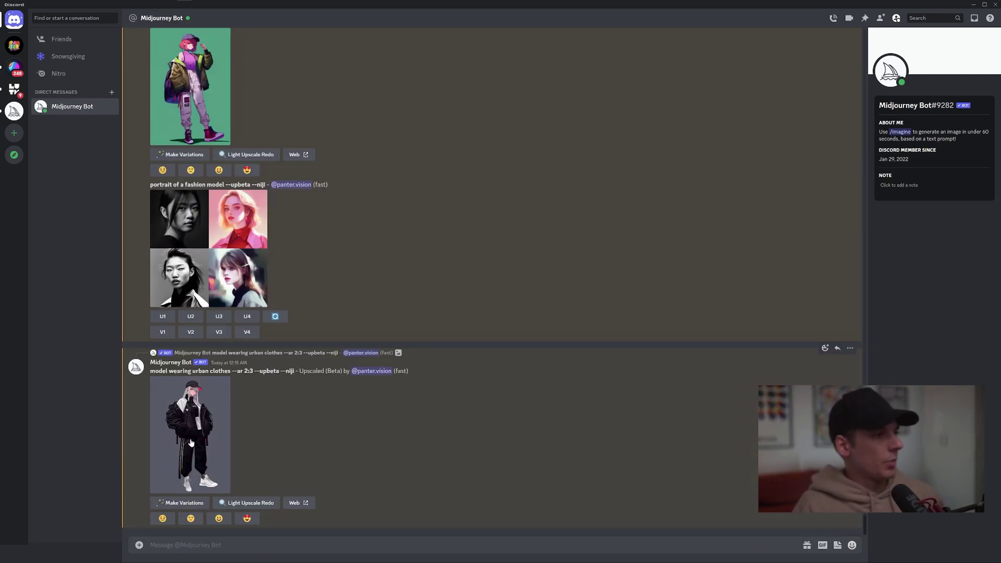
# Step: Preview the black-outfit and green-background upscales, then the fashion model portrait grid
pyautogui.click(191, 442)
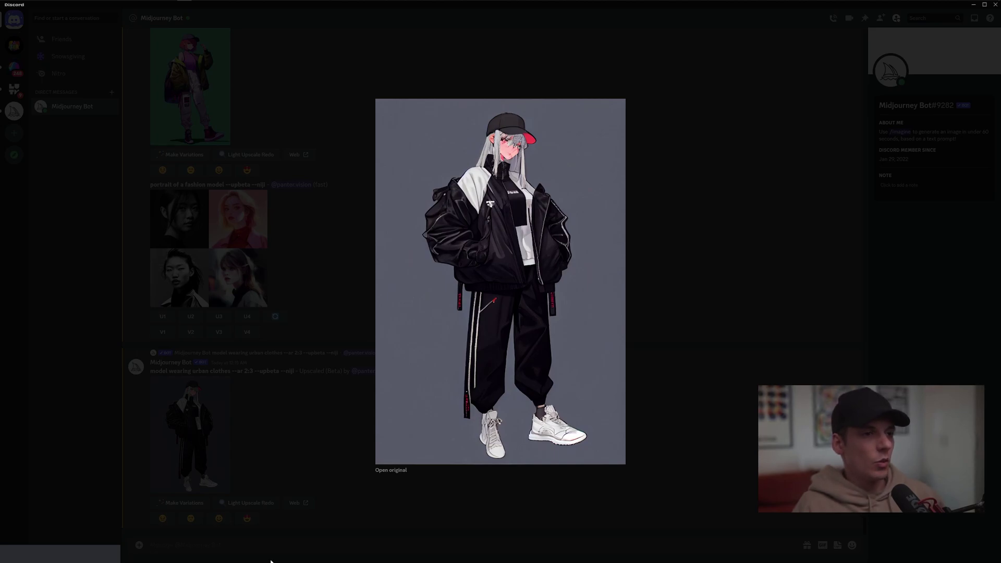
pyautogui.click(313, 443)
pyautogui.scroll(2, 224, 229)
pyautogui.click(222, 226)
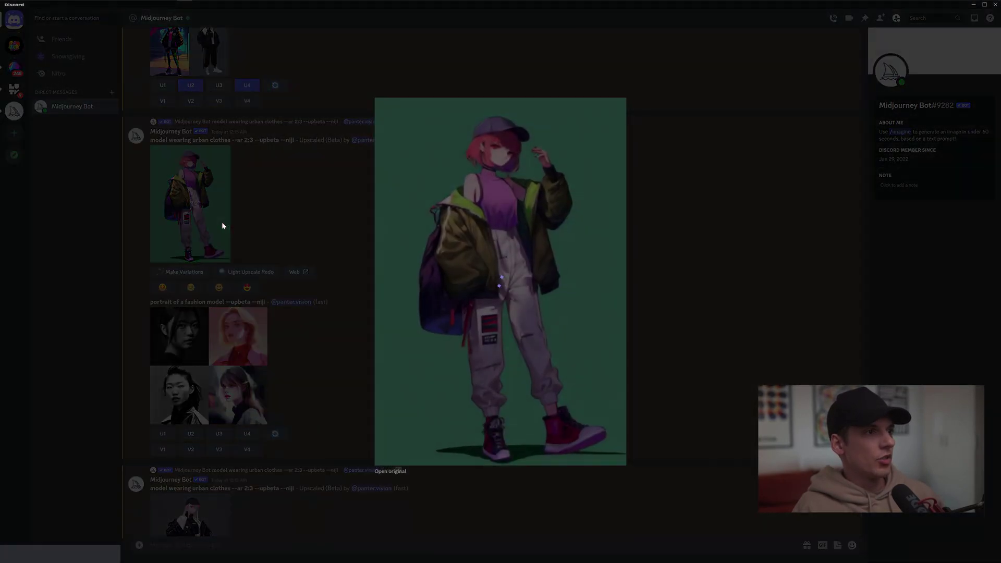
pyautogui.click(240, 237)
pyautogui.click(219, 377)
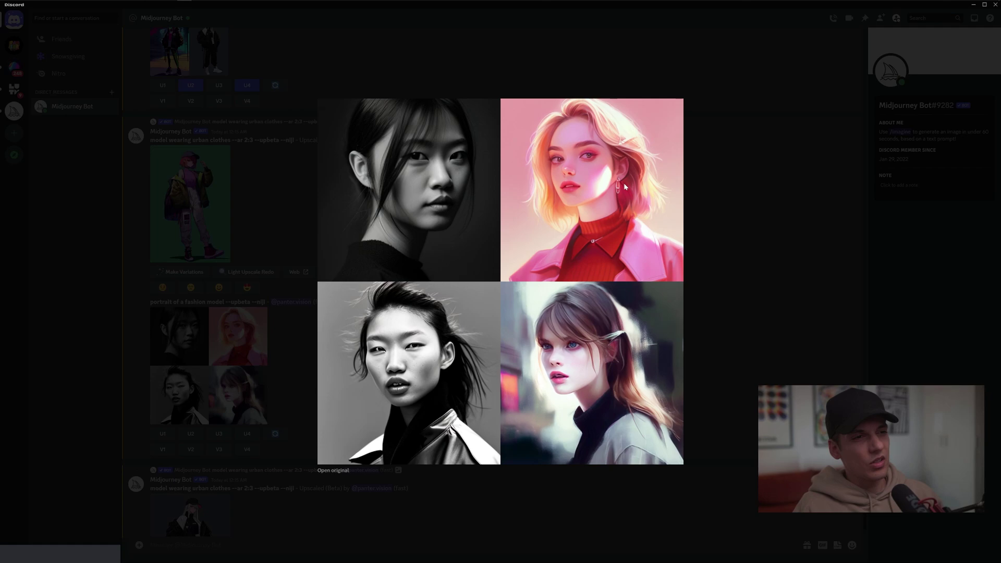
# Step: Upload and send the shirtless man's close-up portrait photo to the bot chat
pyautogui.click(746, 300)
pyautogui.scroll(-3, 489, 339)
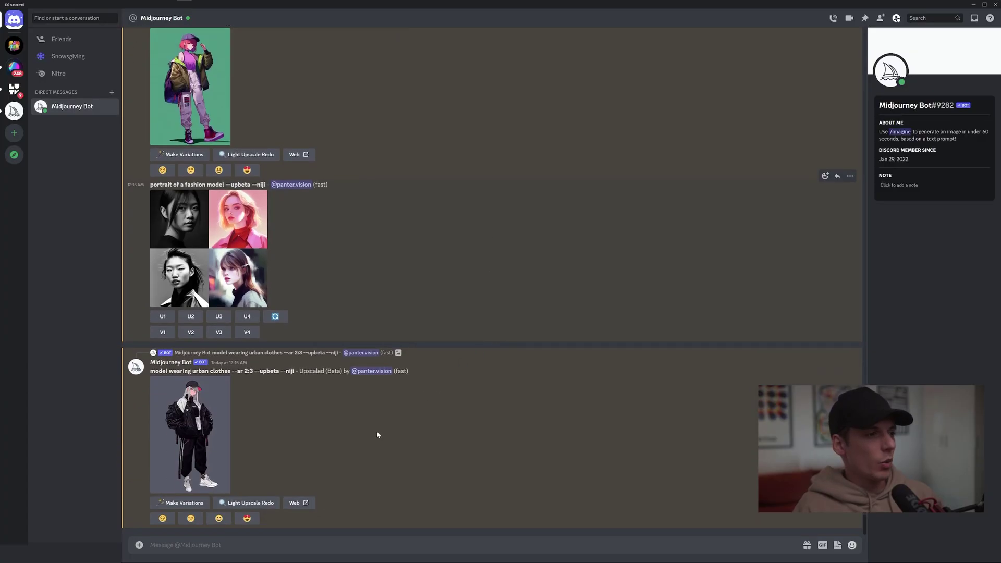
pyautogui.click(140, 545)
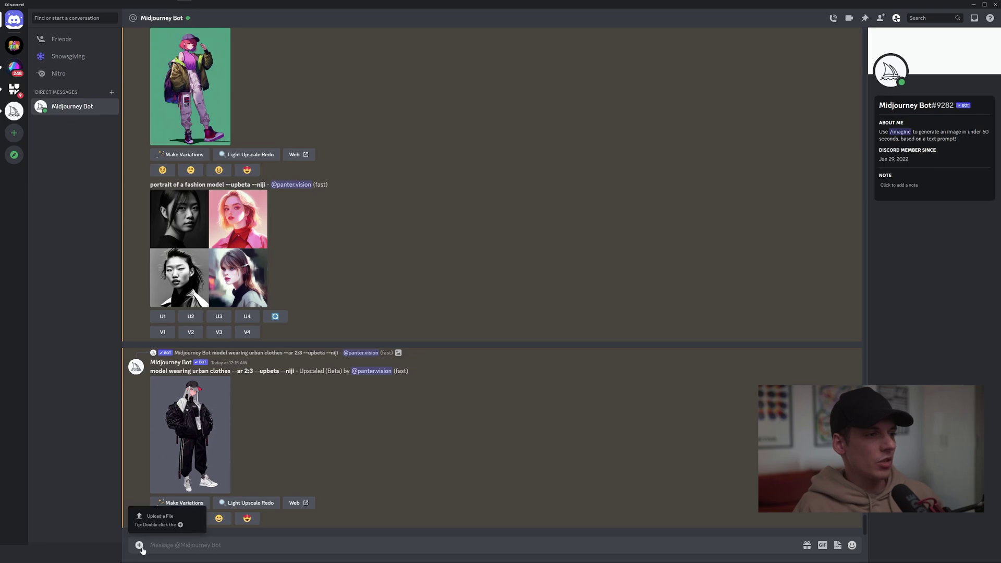
pyautogui.click(150, 529)
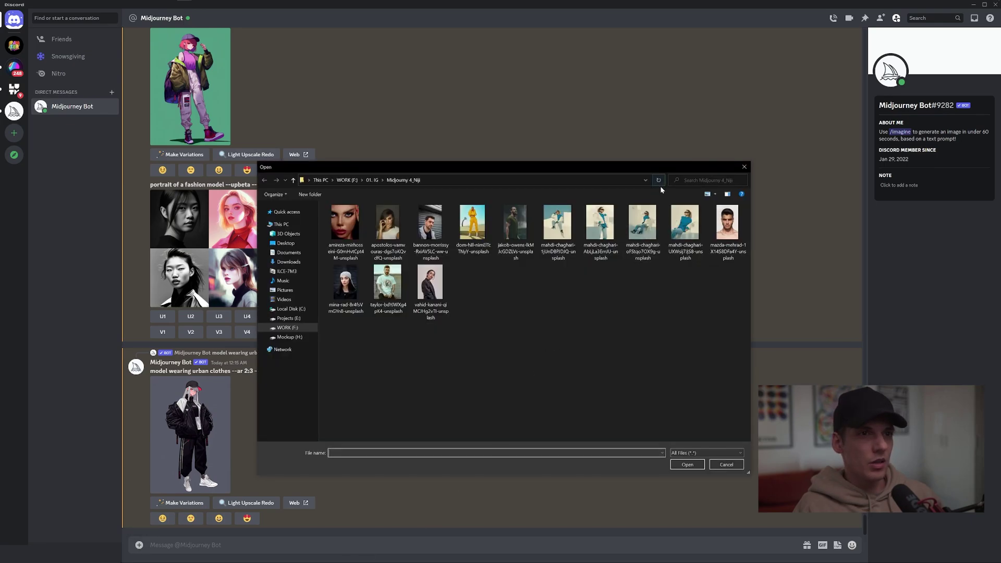
pyautogui.doubleClick(732, 228)
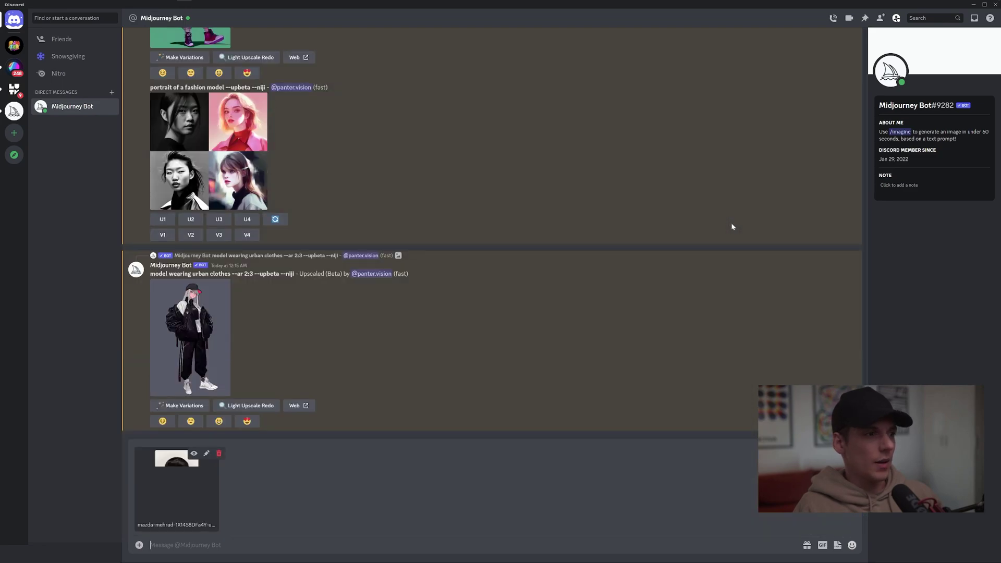
pyautogui.press('Return')
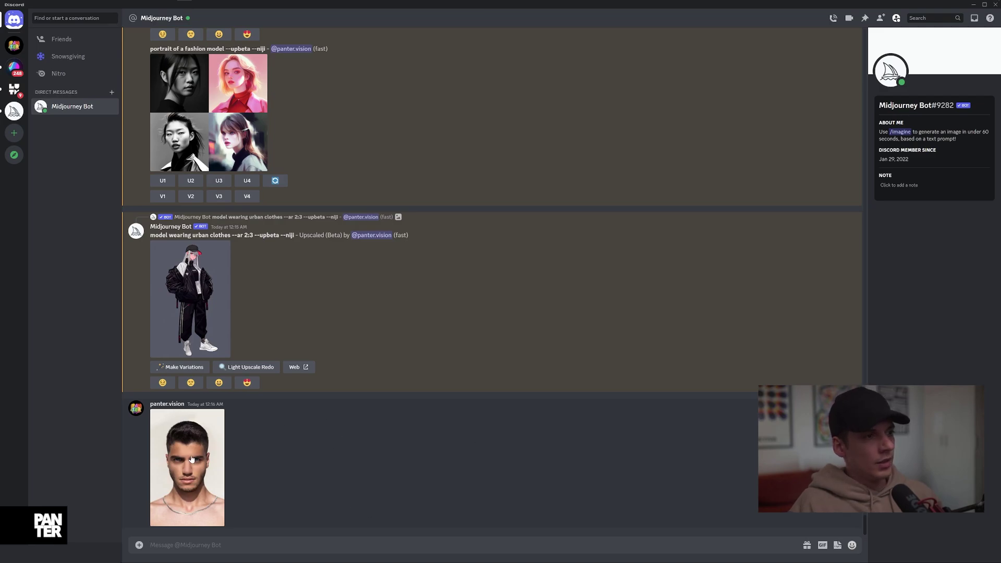
# Step: Copy the uploaded photo's link and submit it in /imagine with 'cinematic --ar 2:3'
pyautogui.click(192, 458)
pyautogui.rightClick(472, 339)
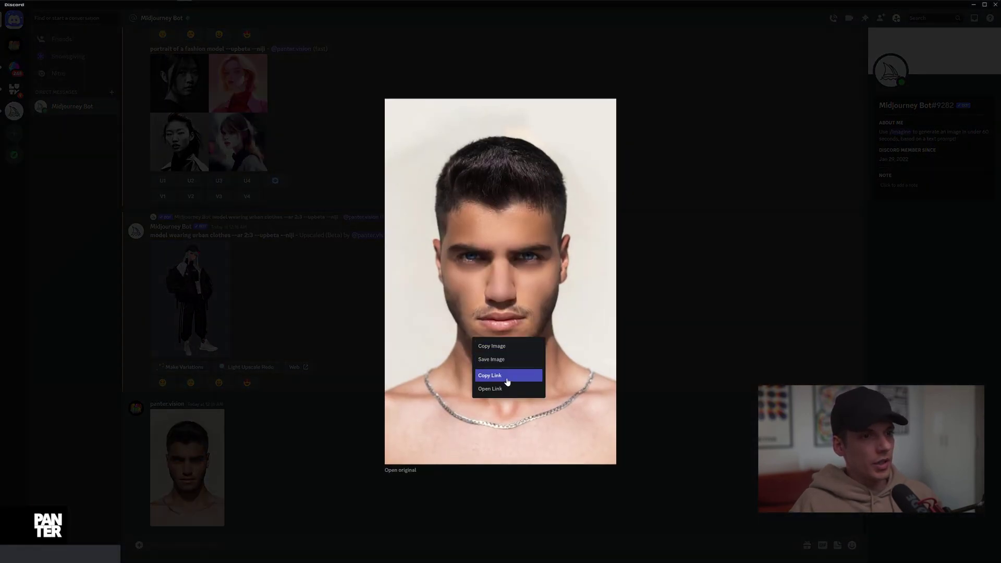
pyautogui.click(507, 376)
pyautogui.click(264, 550)
pyautogui.write('/imagi')
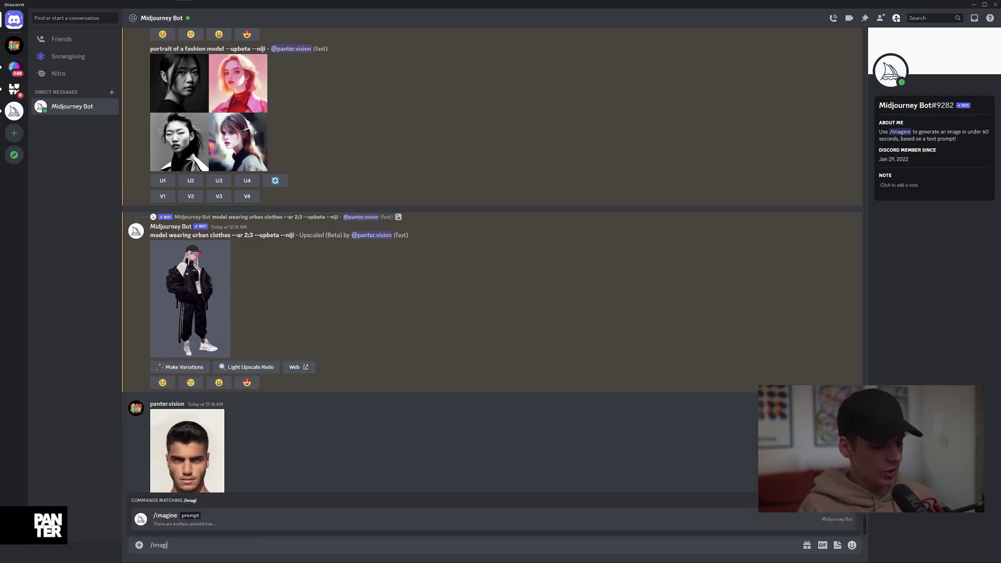
pyautogui.press('Tab')
pyautogui.hotkey('ctrl', 'v')
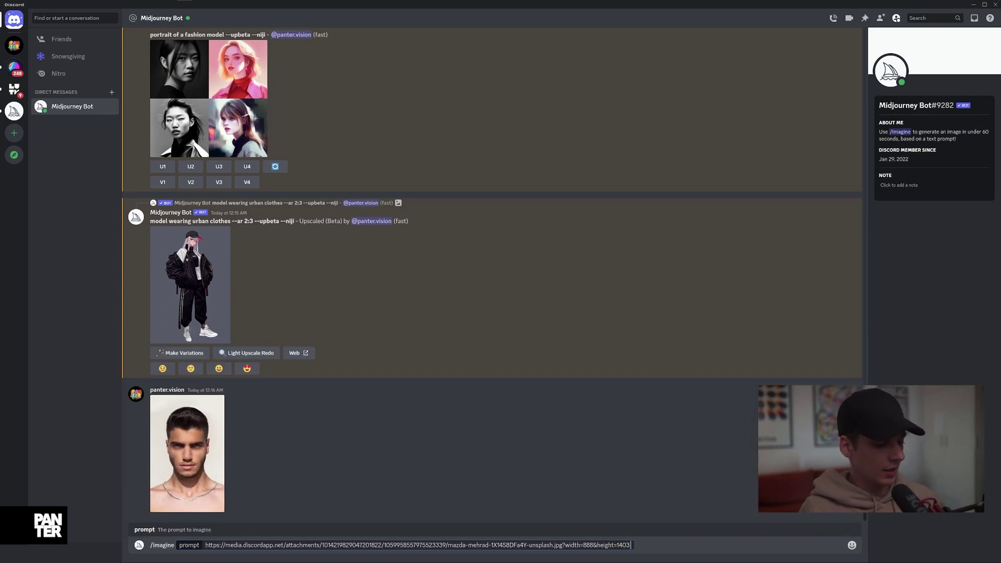
pyautogui.write('cinematic')
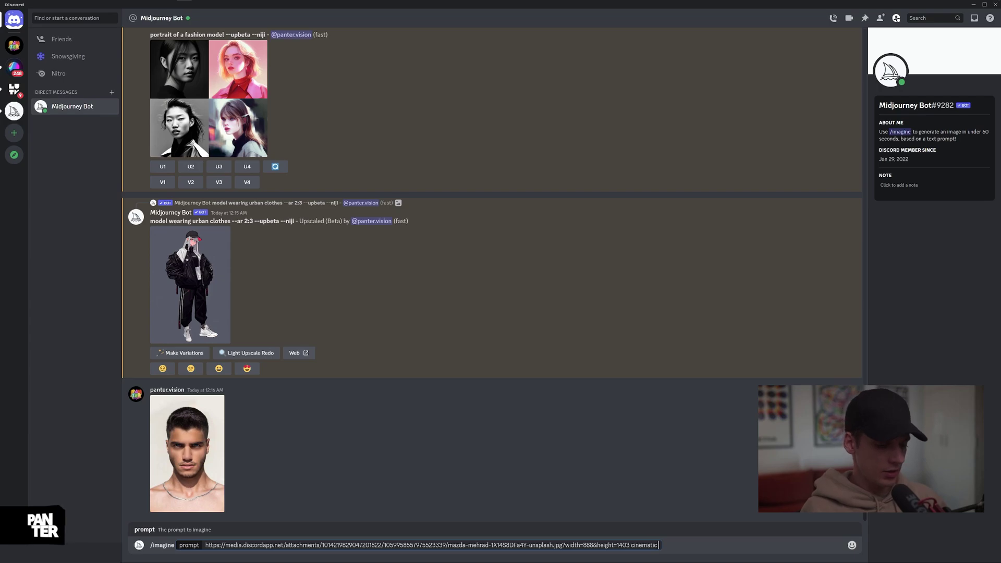
pyautogui.write(' --ar 2:3')
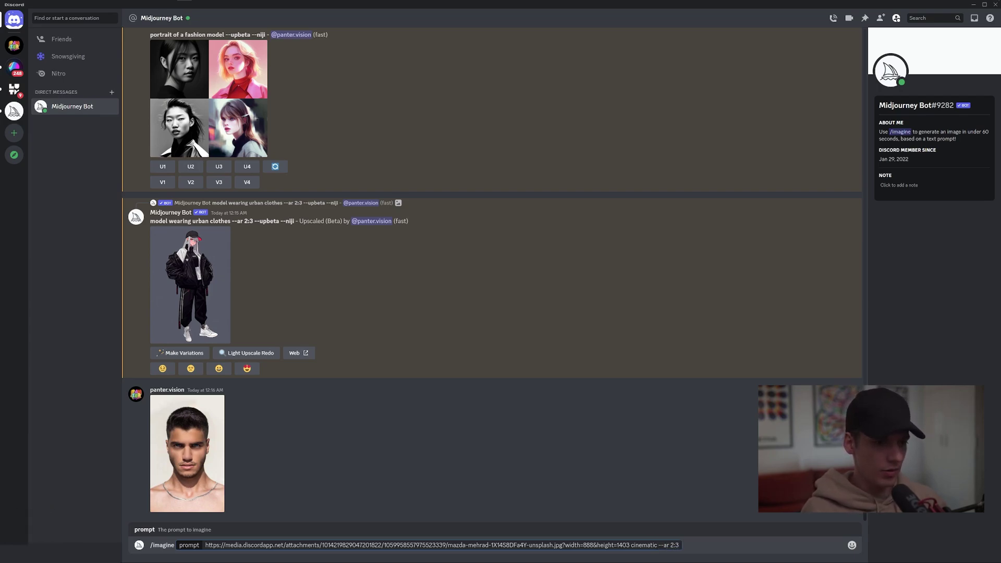
pyautogui.press('Return')
# Step: Upload the headscarf woman's photo and submit its link with 'fashion --ar 2:3'
pyautogui.click(139, 544)
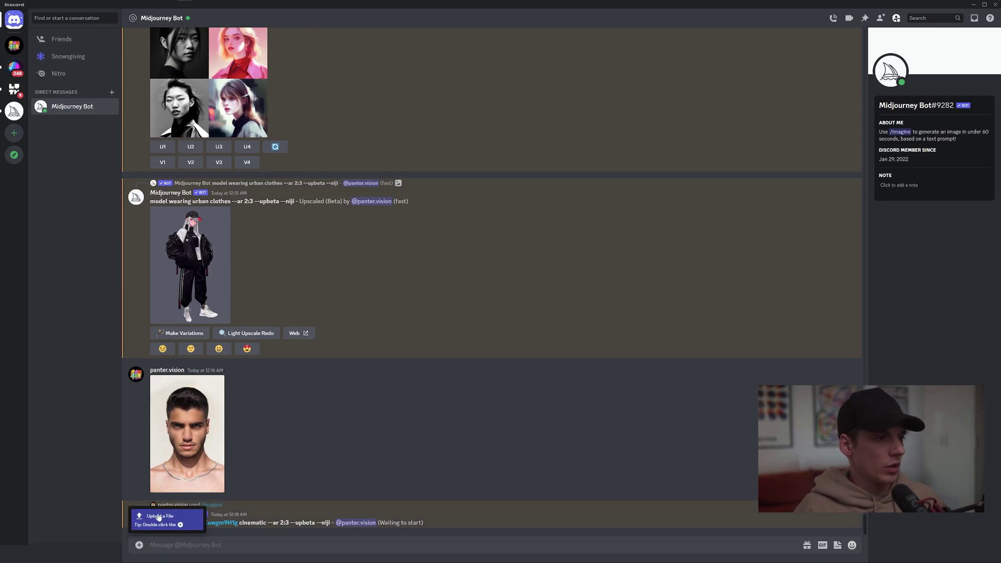
pyautogui.click(158, 516)
pyautogui.doubleClick(342, 287)
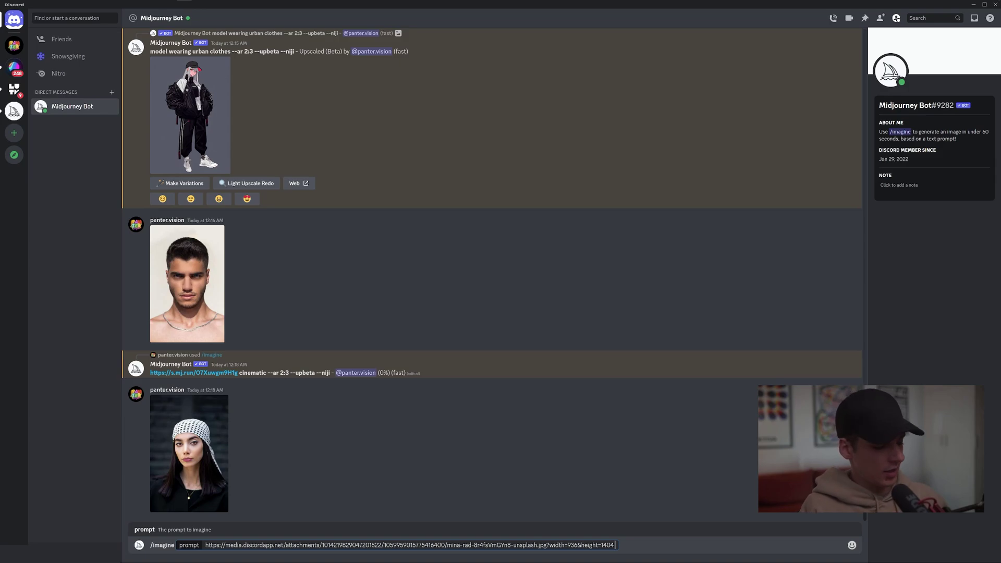
pyautogui.write('fashion')
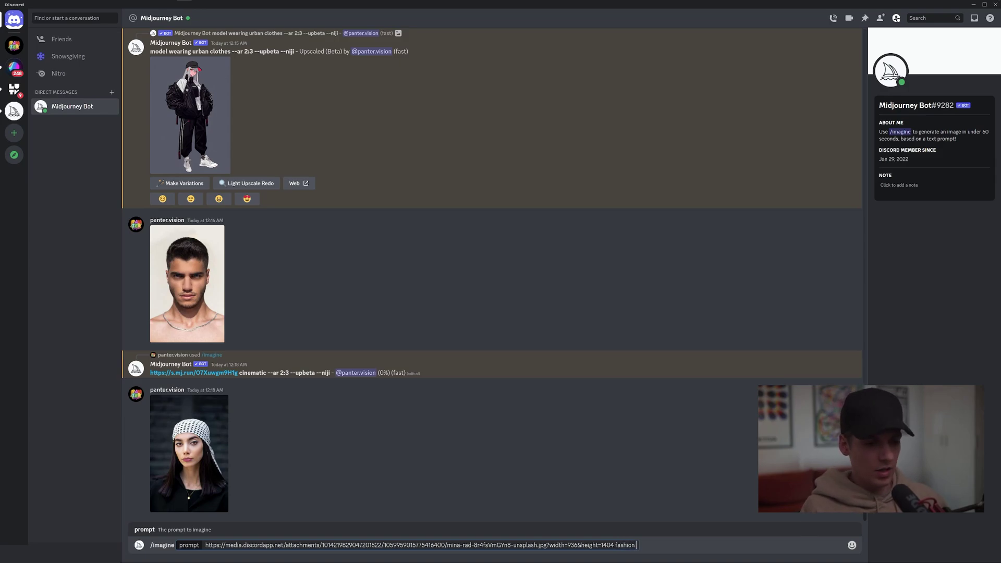
pyautogui.press('Return')
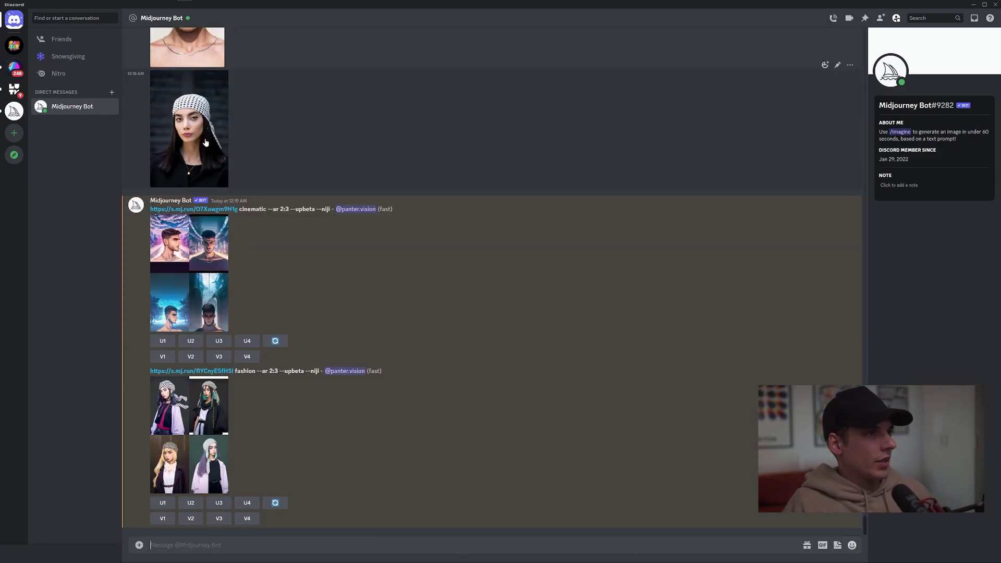
pyautogui.click(206, 142)
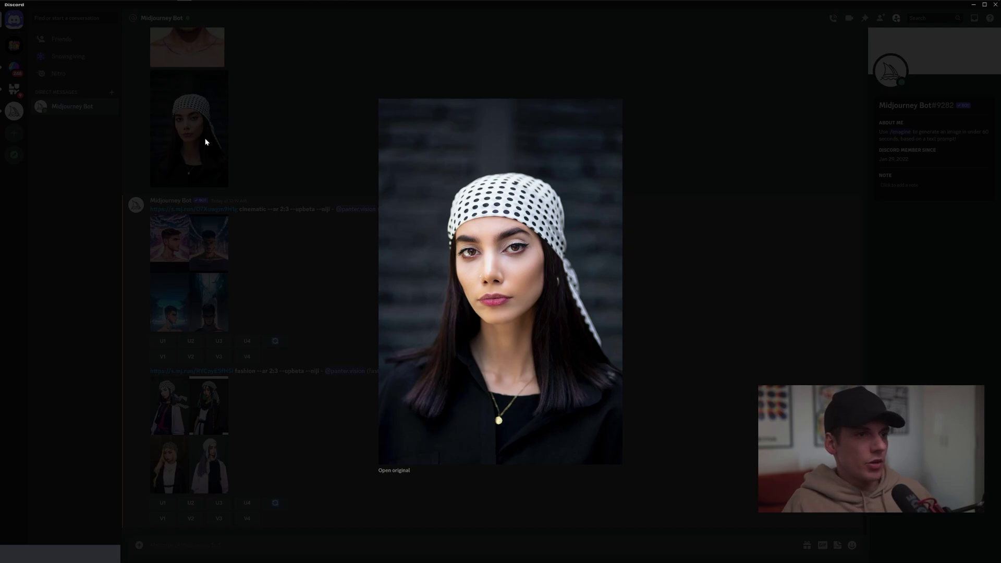
pyautogui.click(206, 142)
pyautogui.click(185, 430)
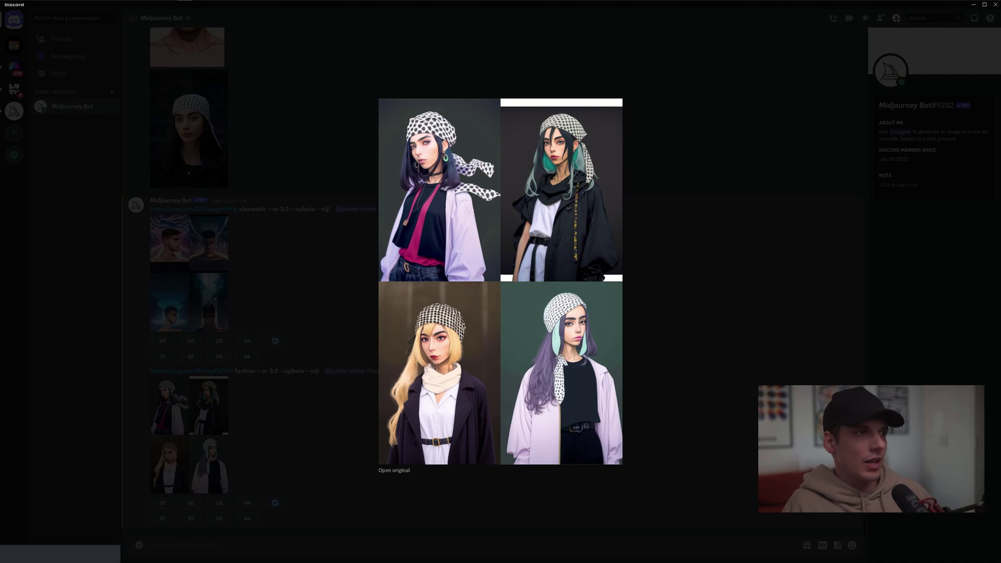
pyautogui.click(376, 176)
pyautogui.click(184, 429)
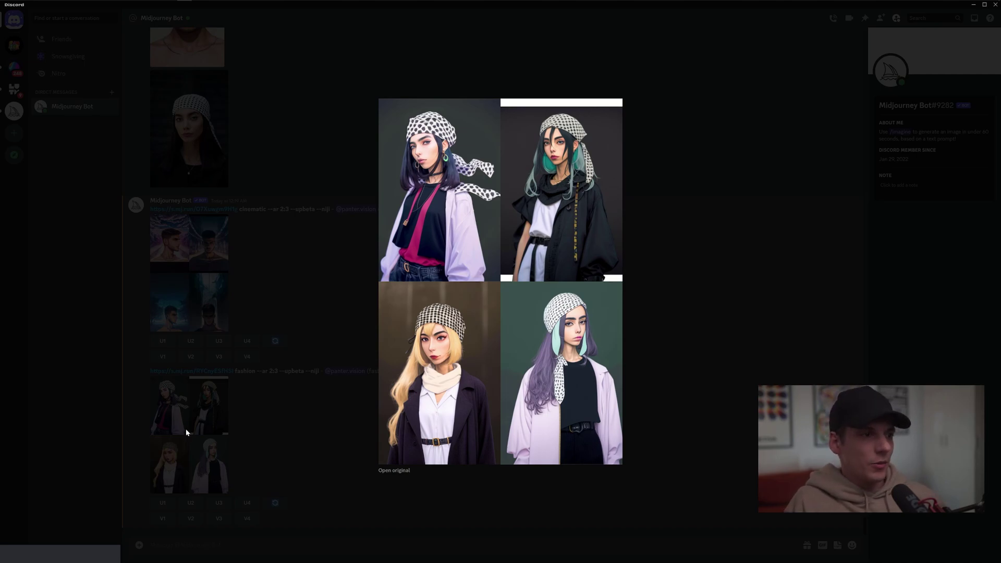
pyautogui.click(186, 429)
pyautogui.click(219, 303)
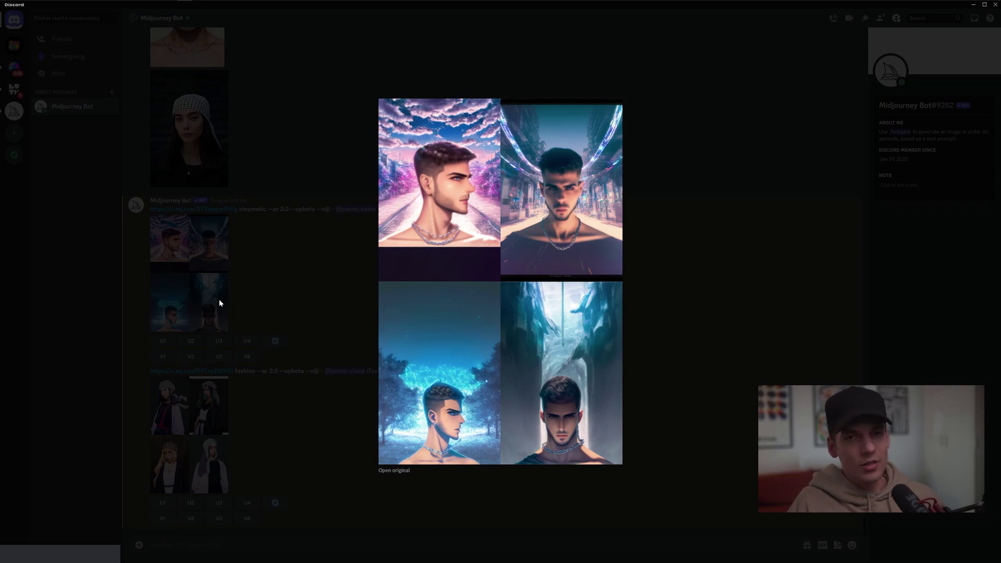
pyautogui.click(392, 529)
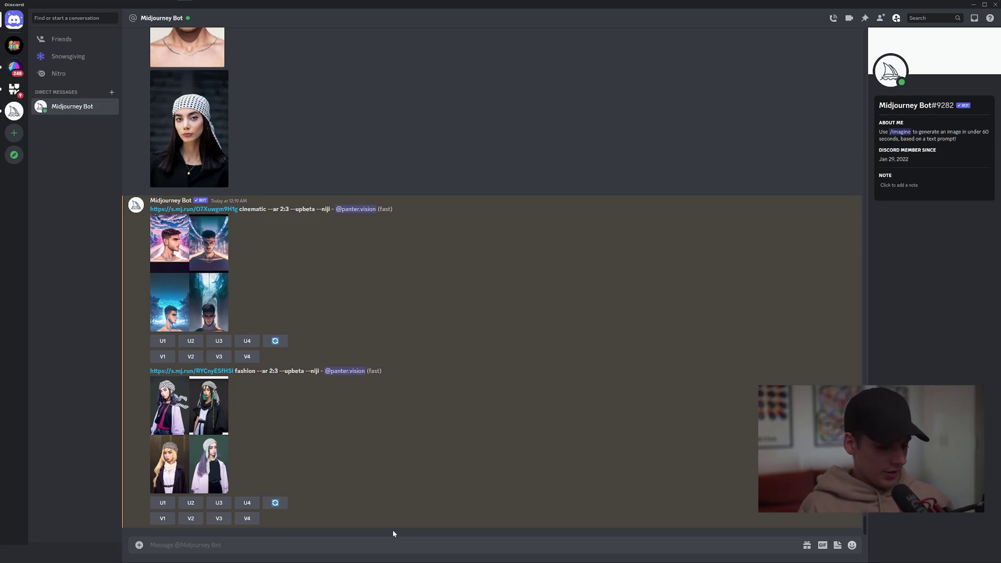
# Step: Submit the /imagine prompt 'cute jiraffe' and preview the cartoon puppy grid
pyautogui.write('/imagine')
pyautogui.press('Tab')
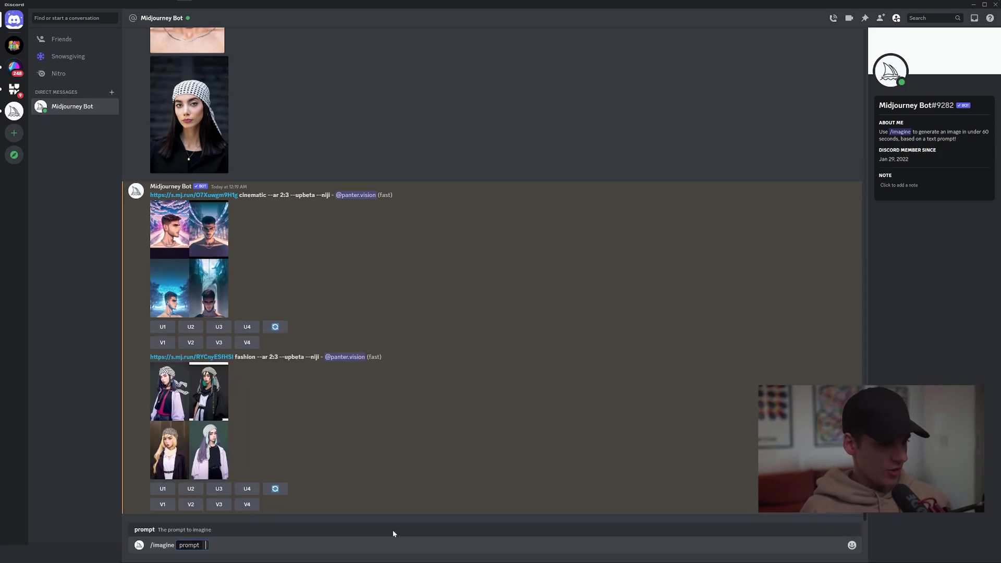
pyautogui.write('cute j')
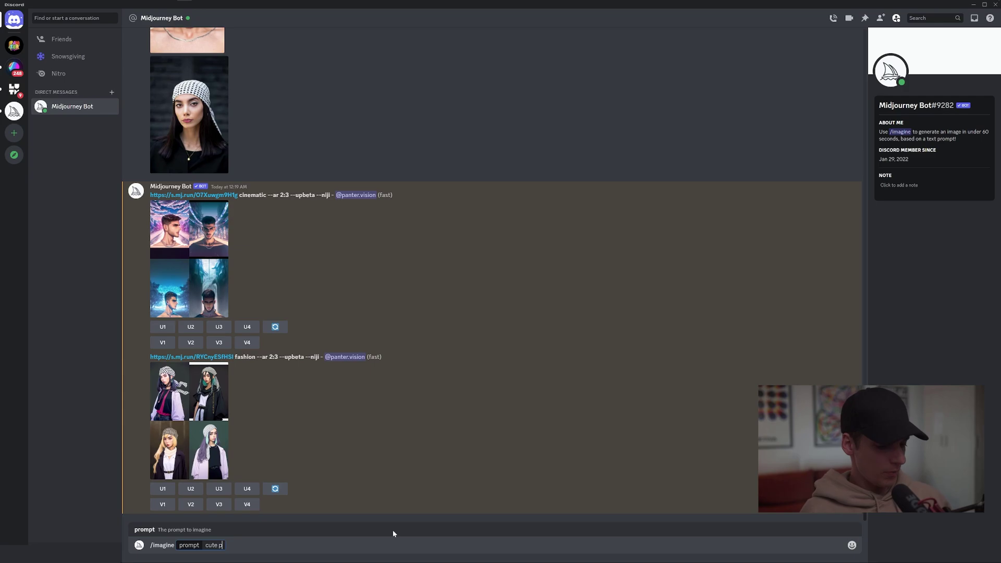
pyautogui.write('iraffe')
pyautogui.press('Return')
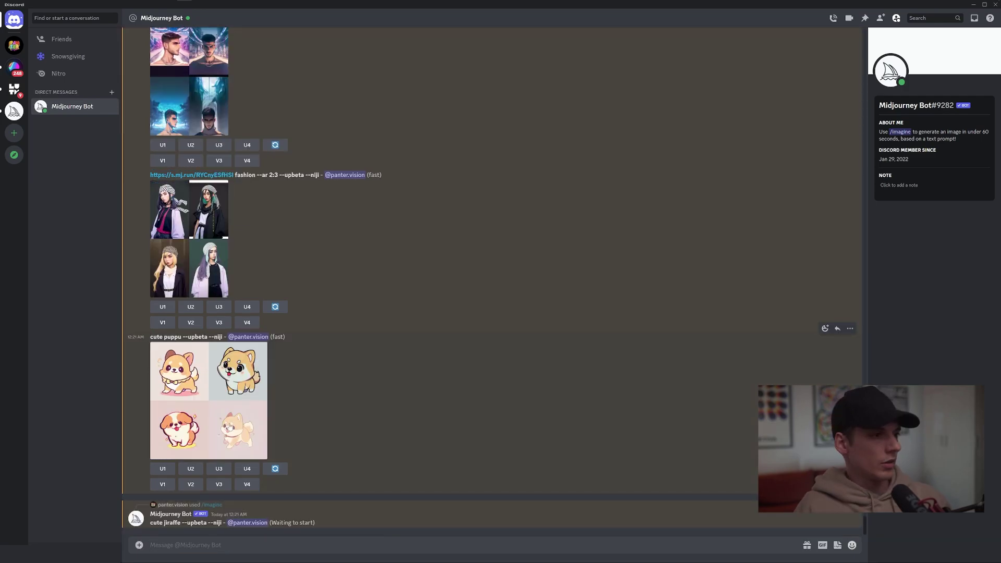
pyautogui.click(229, 426)
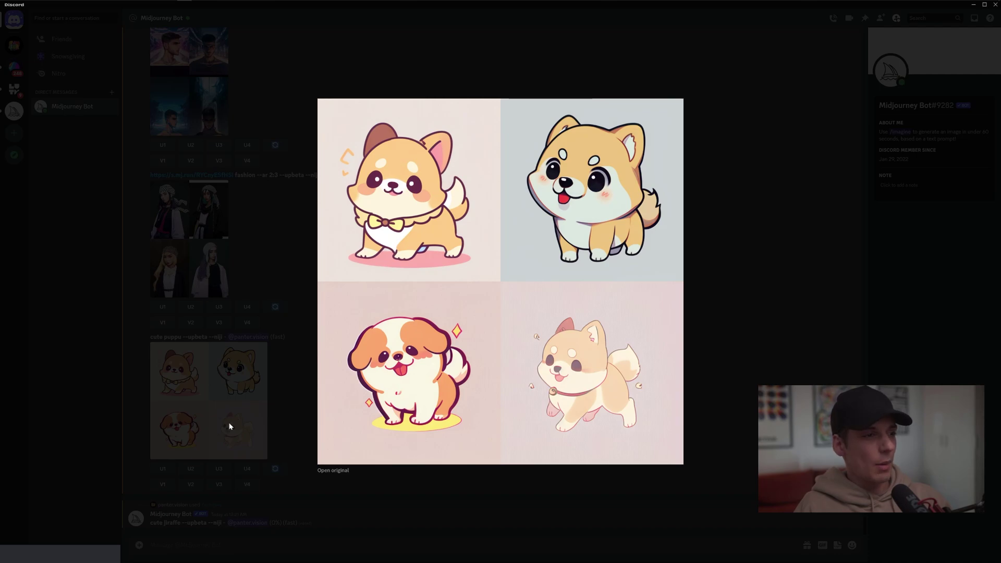
pyautogui.press('Escape')
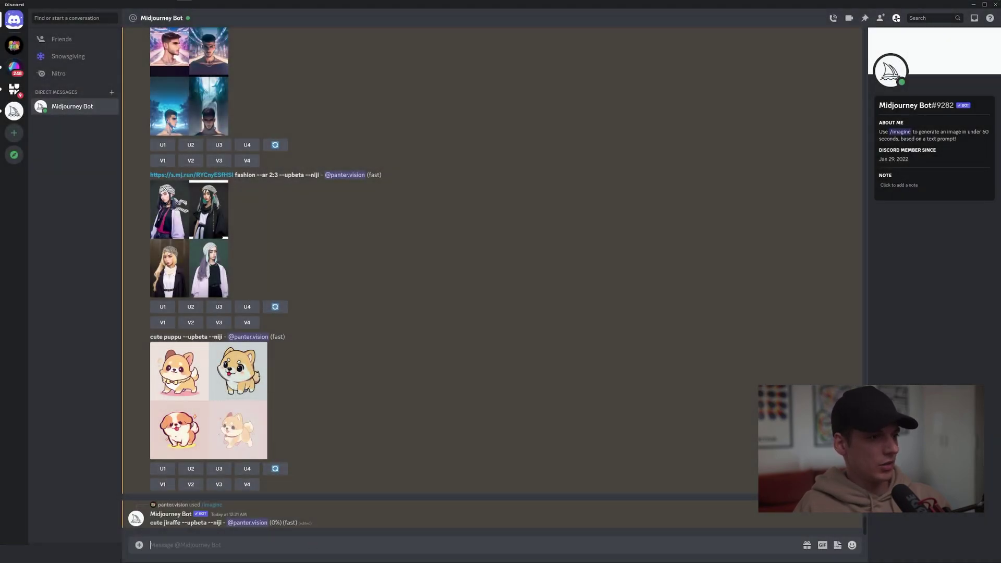
# Step: Set MJ version 4 as default and resubmit the copied cute puppy prompt
pyautogui.click(348, 447)
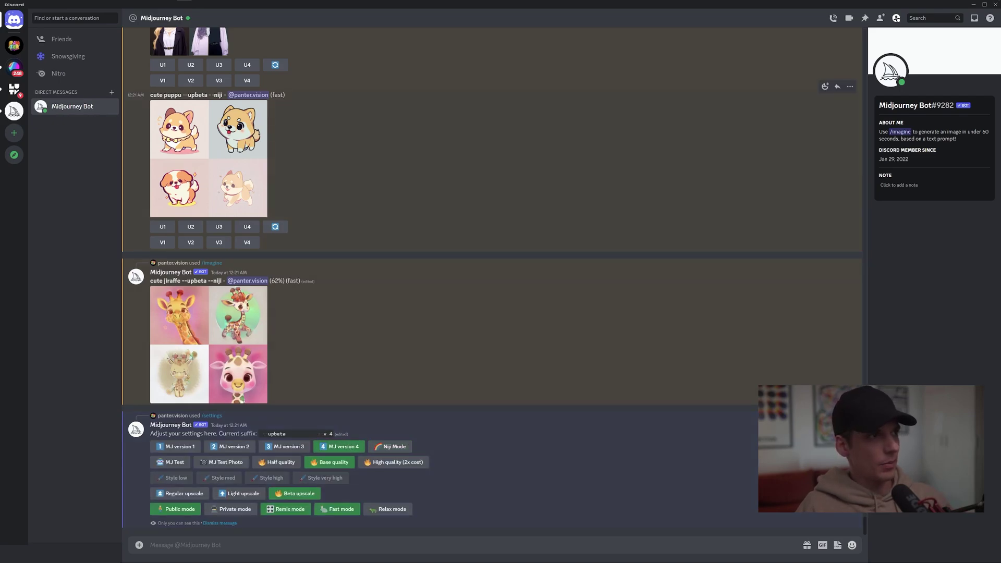
pyautogui.moveTo(150, 95); pyautogui.dragTo(181, 95)
pyautogui.hotkey('ctrl', 'c')
pyautogui.write('/imagine')
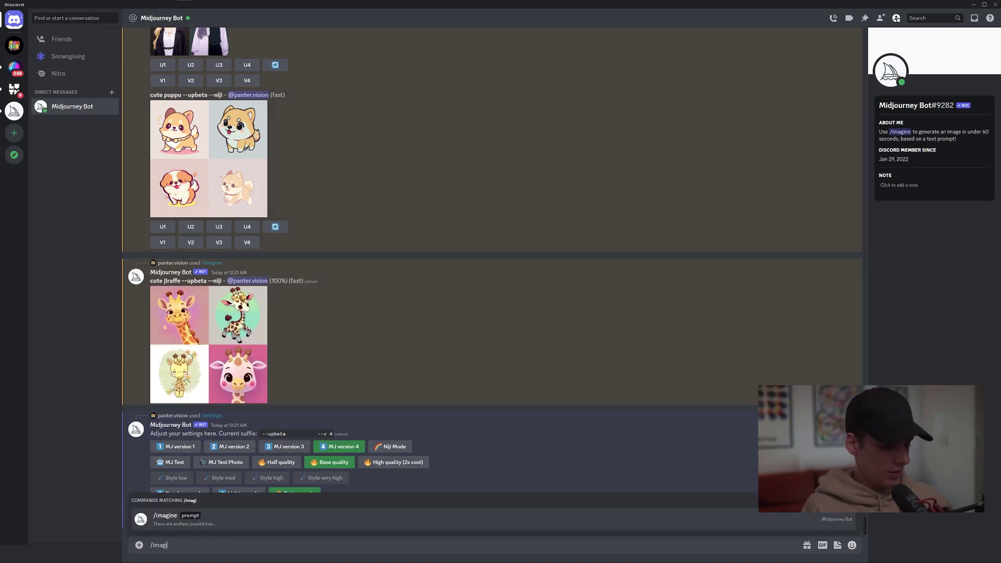
pyautogui.press('Tab')
pyautogui.hotkey('ctrl', 'v')
pyautogui.press('Return')
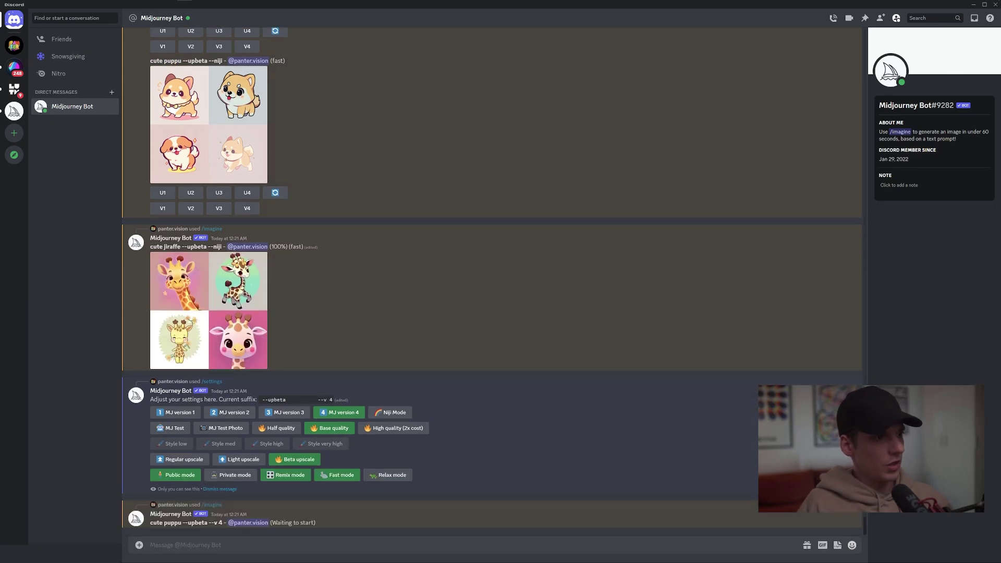
# Step: Preview the finished giraffe grid and the realistic version 4 puppy grid
pyautogui.click(232, 434)
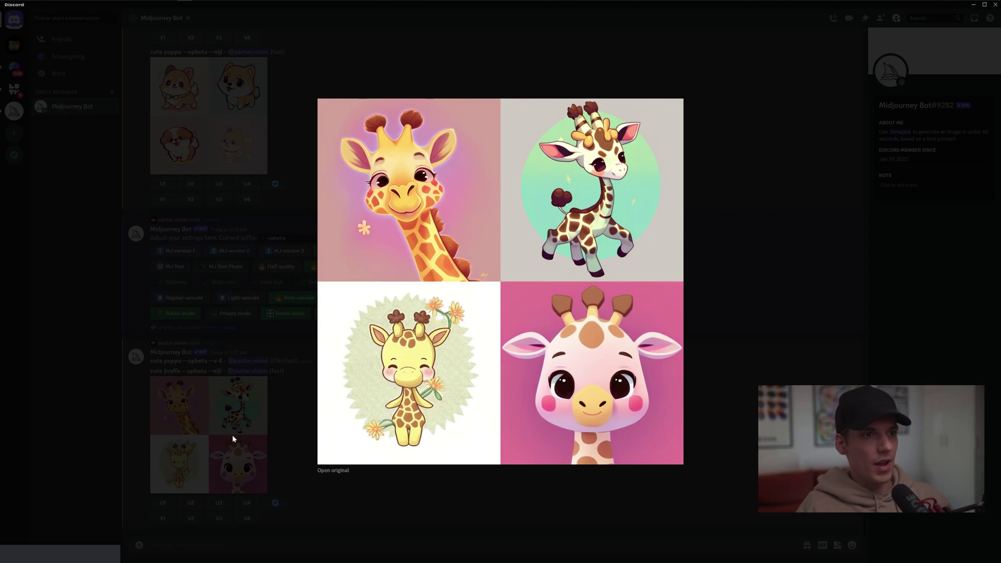
pyautogui.click(232, 435)
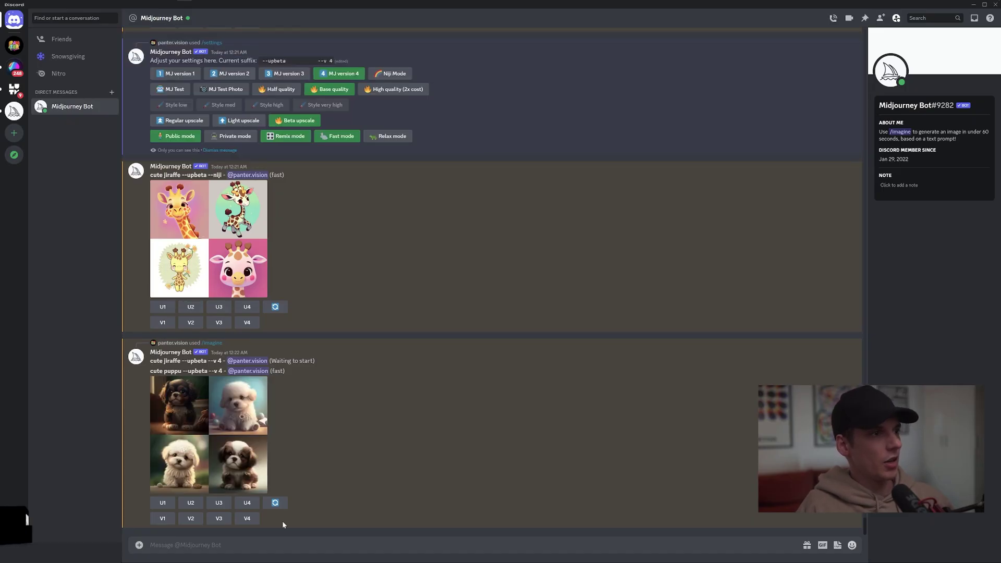
pyautogui.click(222, 447)
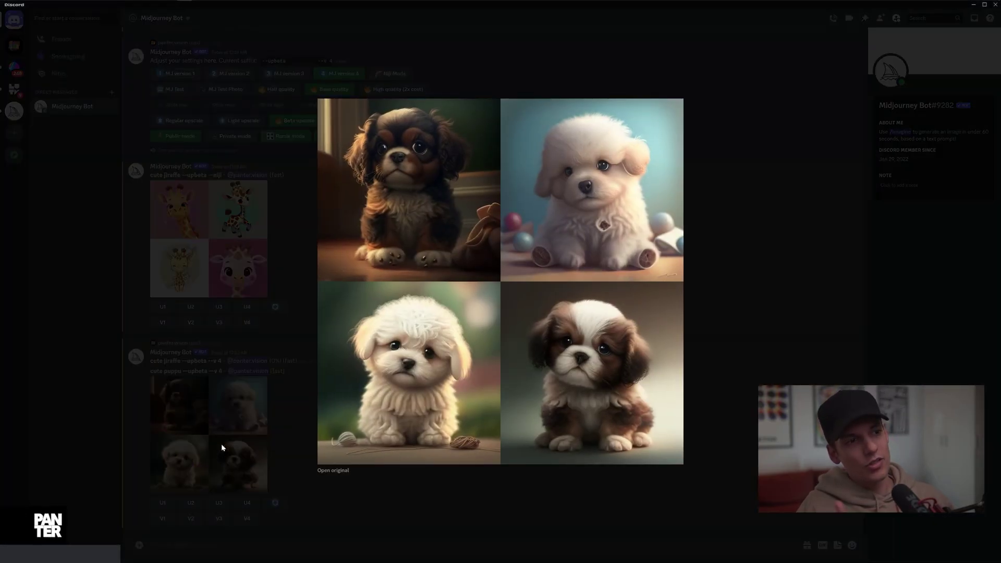
pyautogui.click(221, 447)
pyautogui.scroll(5, 209, 313)
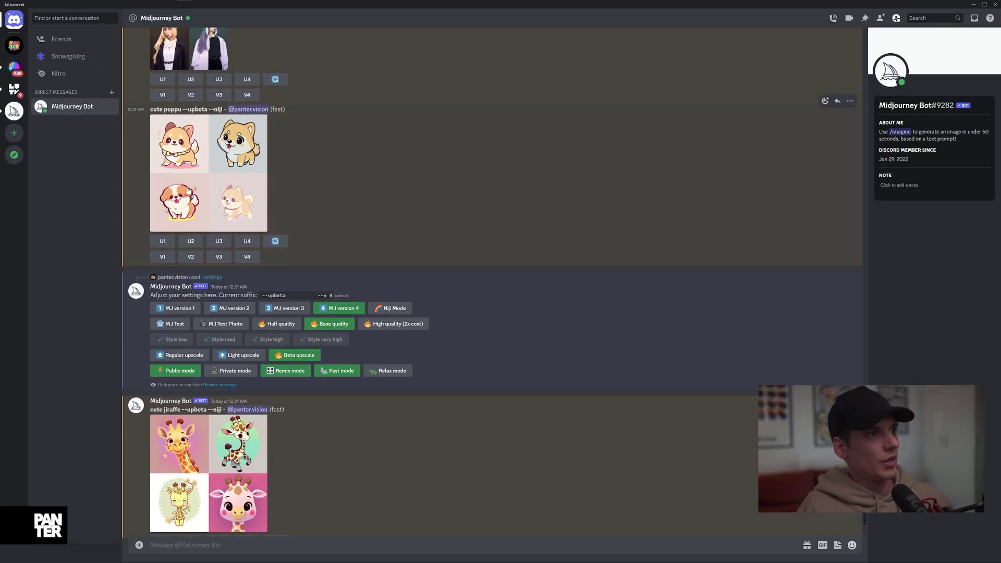
pyautogui.click(189, 191)
pyautogui.click(229, 296)
pyautogui.scroll(15, 342, 431)
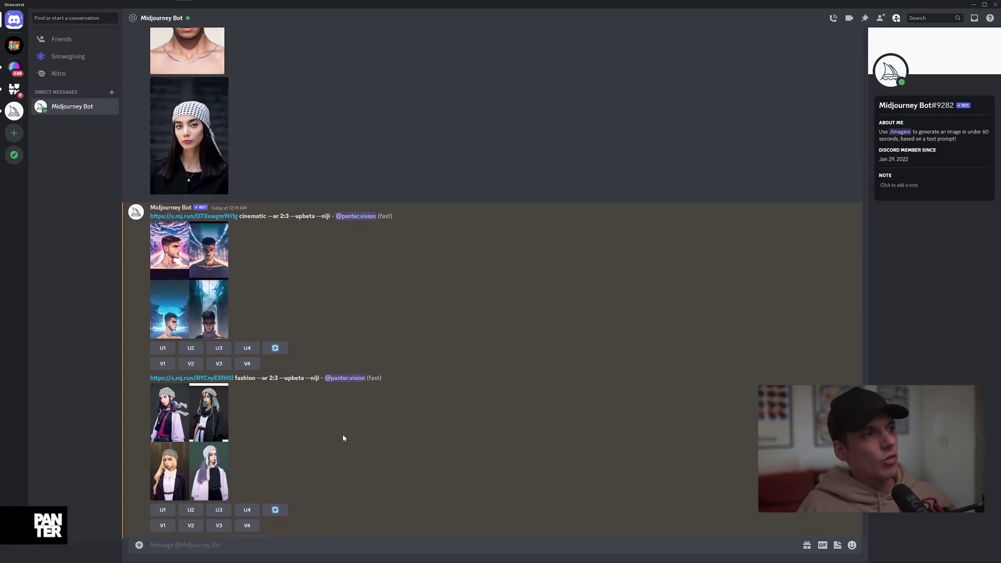
pyautogui.scroll(15, 342, 432)
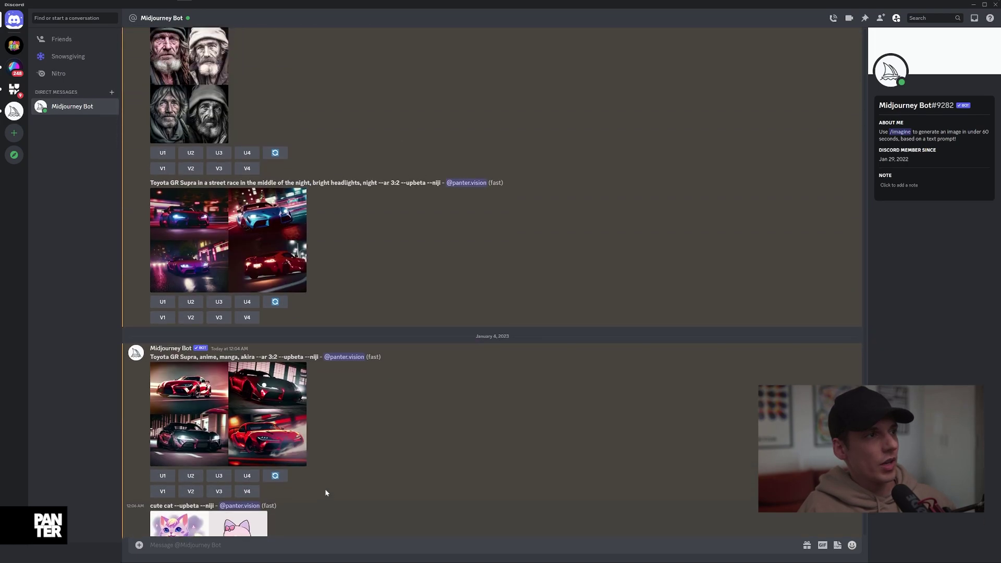
pyautogui.click(250, 424)
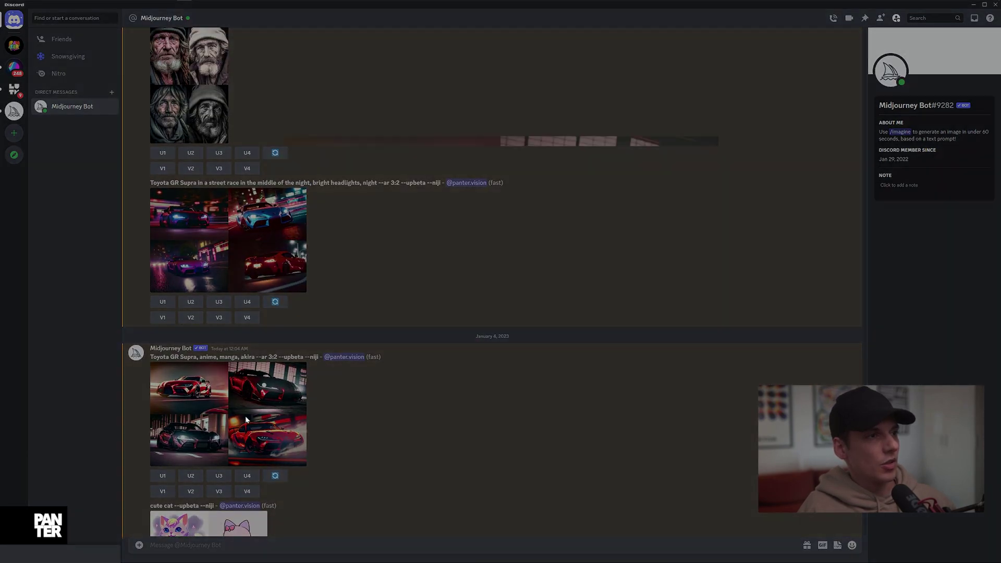
pyautogui.click(370, 497)
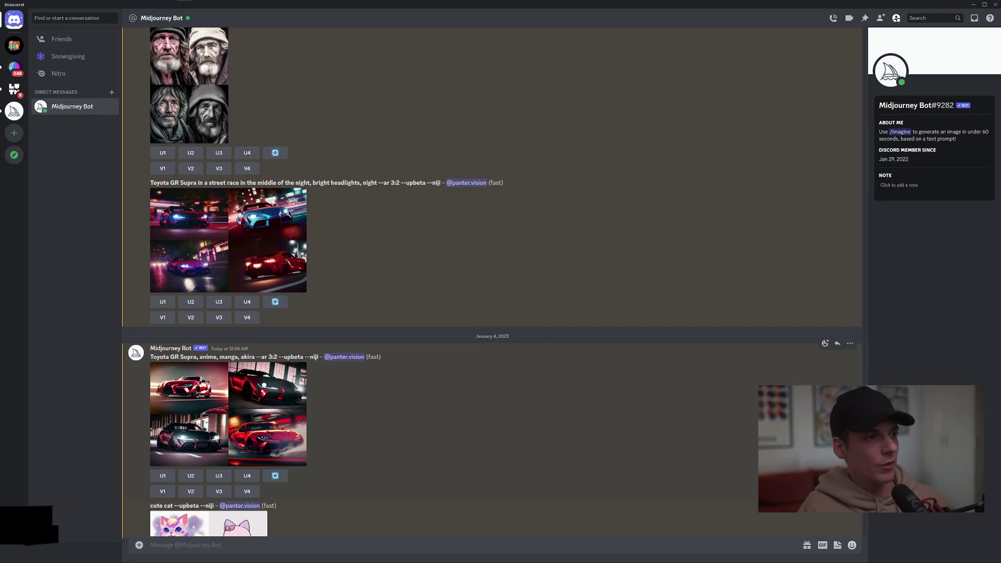
pyautogui.moveTo(199, 357); pyautogui.dragTo(243, 357)
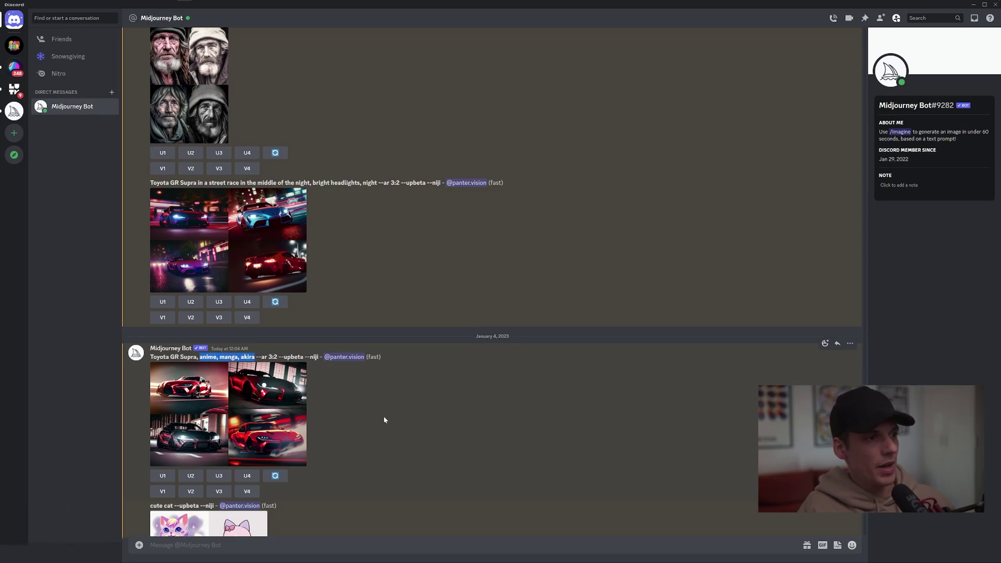
pyautogui.click(268, 413)
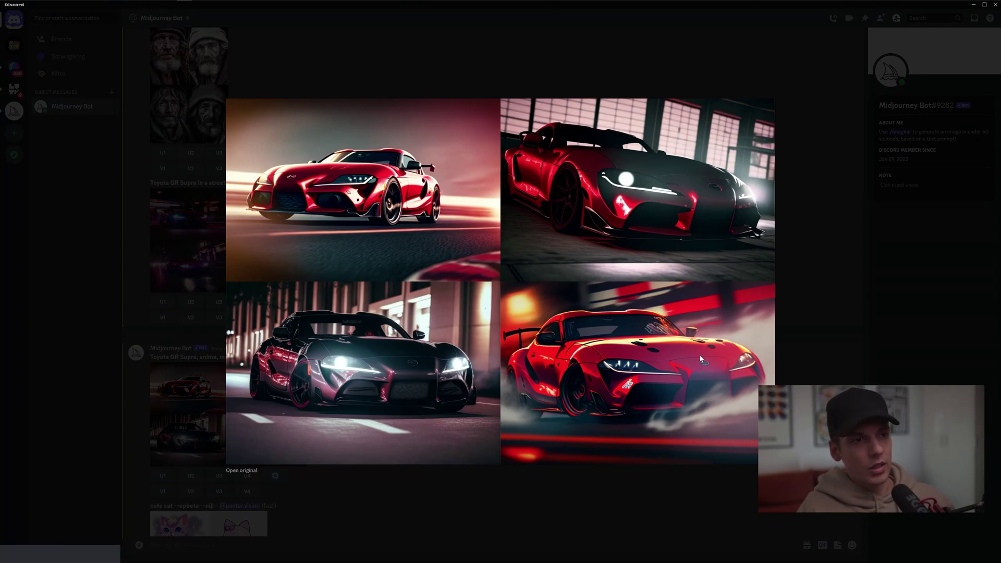
pyautogui.click(829, 374)
pyautogui.click(279, 231)
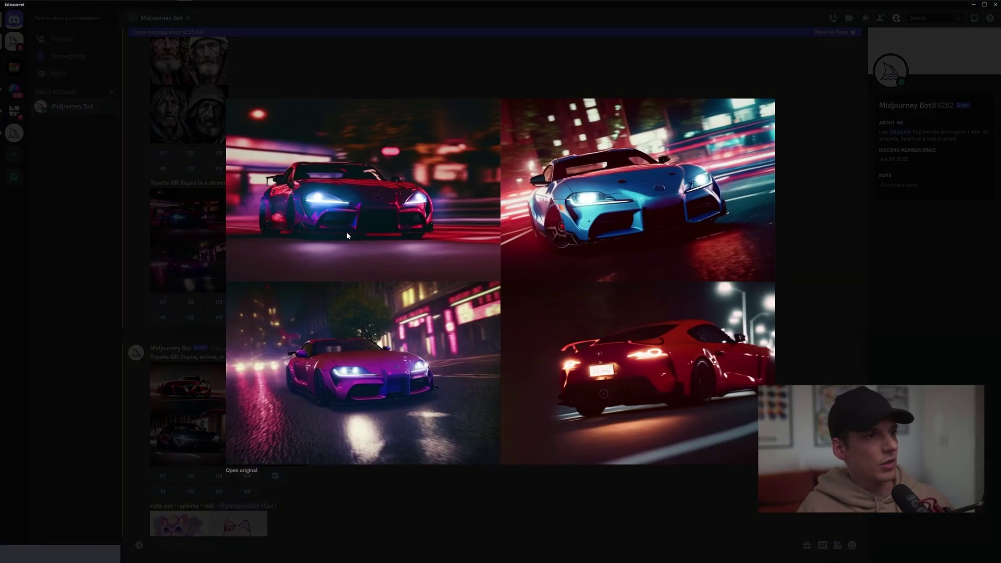
pyautogui.click(811, 362)
pyautogui.scroll(5, 796, 364)
pyautogui.click(212, 329)
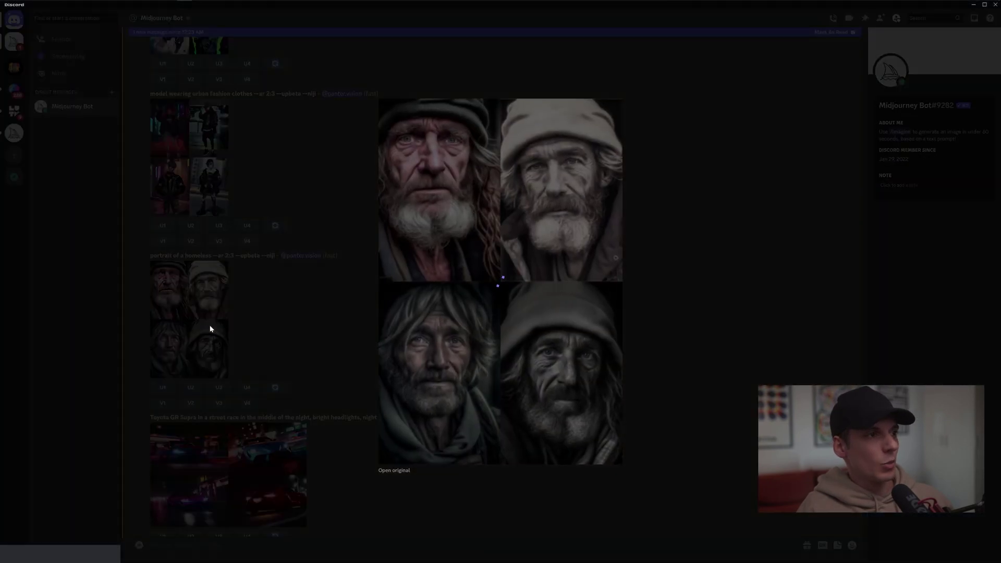